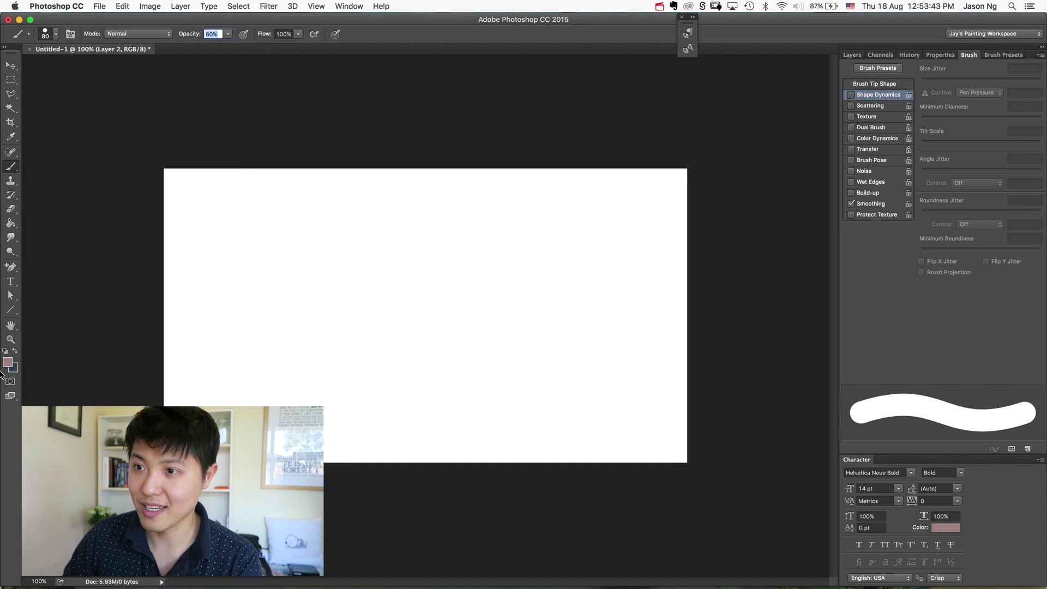
- Set the foreground colour to bright red (#ff0707) and activate the Brush tool
drag(462, 200, 564, 145)
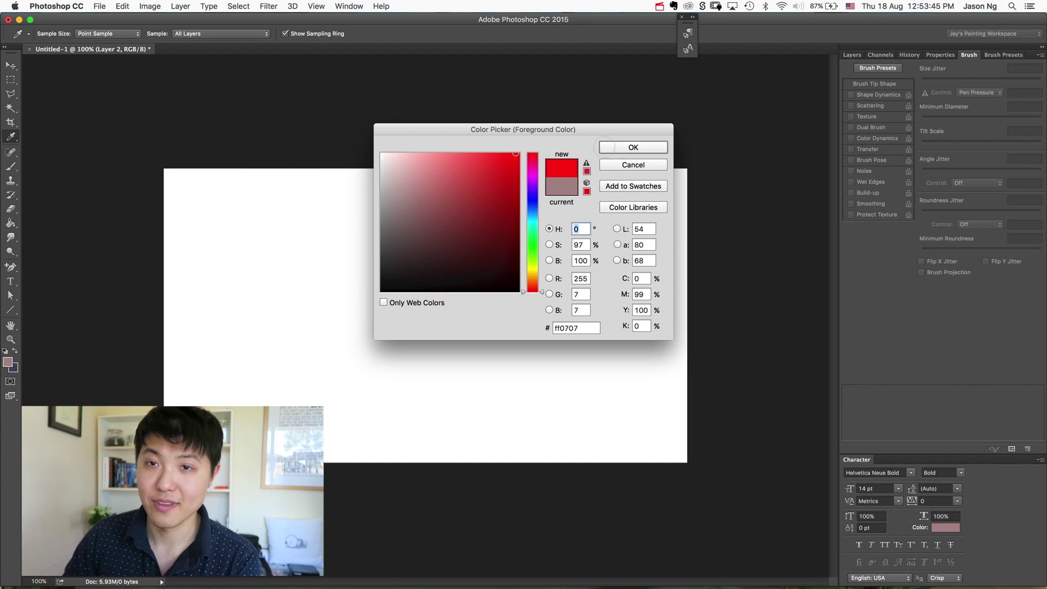
click(607, 149)
key(b)
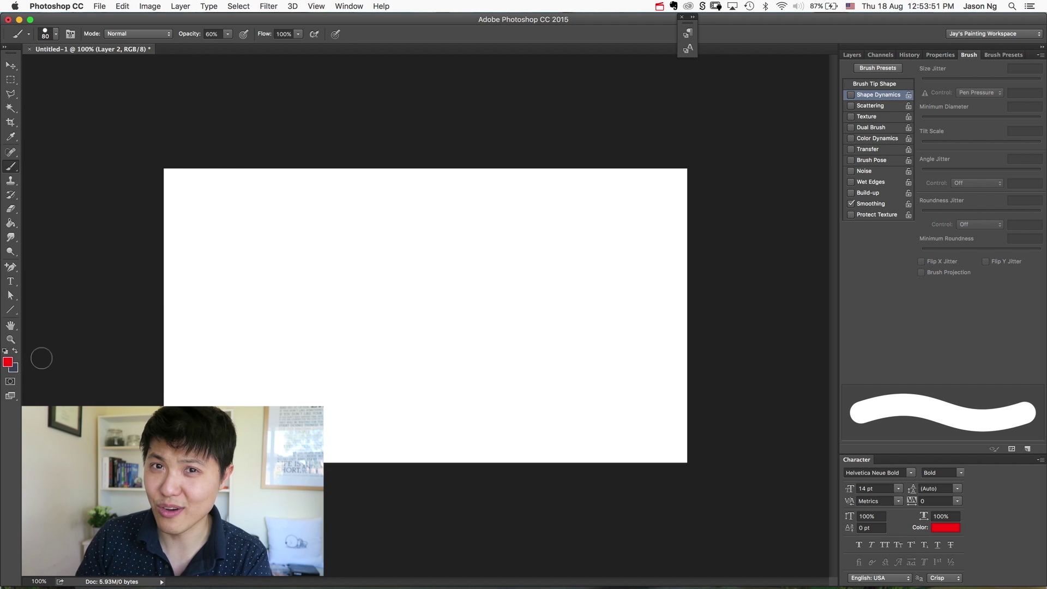
- Paint a broad patch of overlapping red strokes across the upper middle and left part of the canvas
mouse_move(454, 269)
mouse_down()
mouse_move(352, 256)
mouse_move(327, 235)
mouse_move(431, 219)
mouse_move(422, 240)
mouse_move(466, 270)
mouse_move(330, 292)
mouse_move(453, 294)
mouse_move(311, 270)
mouse_move(448, 205)
mouse_move(306, 197)
mouse_move(480, 284)
mouse_move(326, 310)
mouse_move(300, 297)
mouse_move(267, 261)
mouse_move(480, 297)
mouse_move(322, 337)
mouse_move(270, 317)
mouse_move(248, 276)
mouse_move(301, 267)
mouse_up()
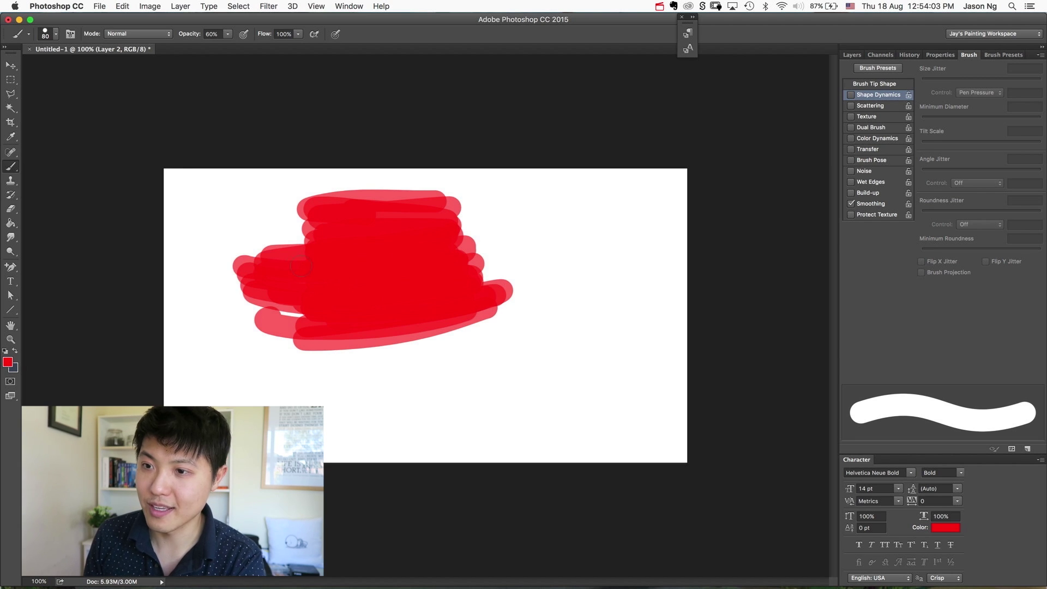
mouse_move(312, 310)
mouse_down()
mouse_move(240, 319)
mouse_move(352, 316)
mouse_up()
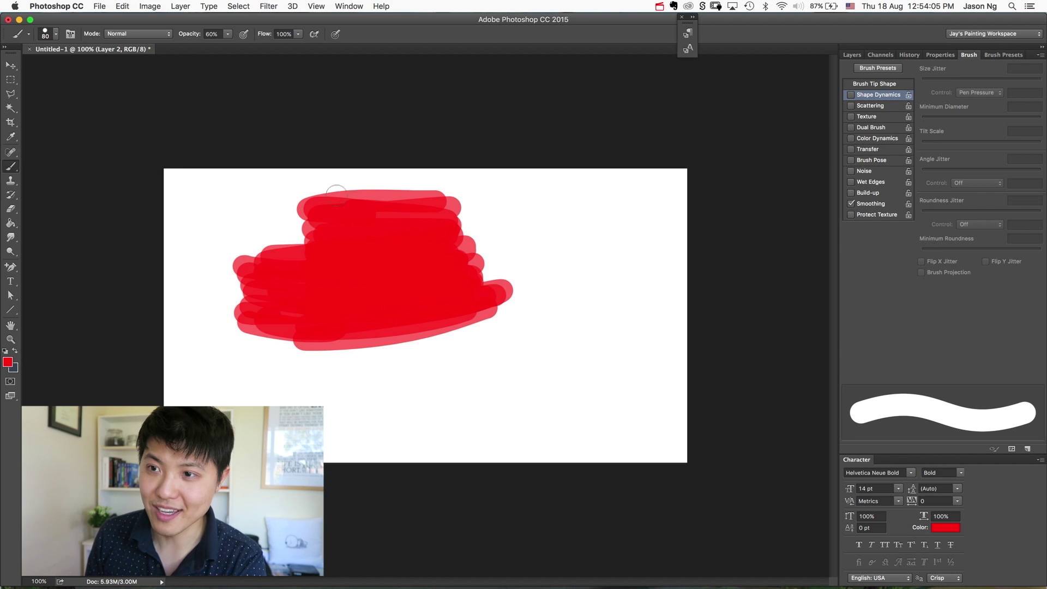
mouse_move(329, 230)
mouse_down()
mouse_move(304, 218)
mouse_move(284, 228)
mouse_up()
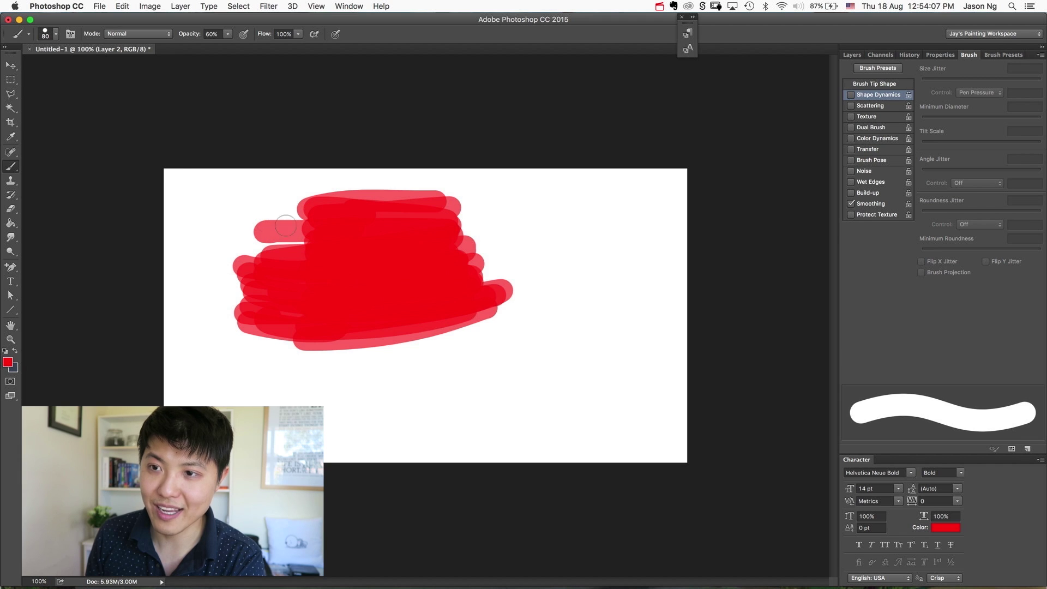
mouse_move(467, 323)
mouse_down()
mouse_move(305, 342)
mouse_move(462, 326)
mouse_move(231, 336)
mouse_up()
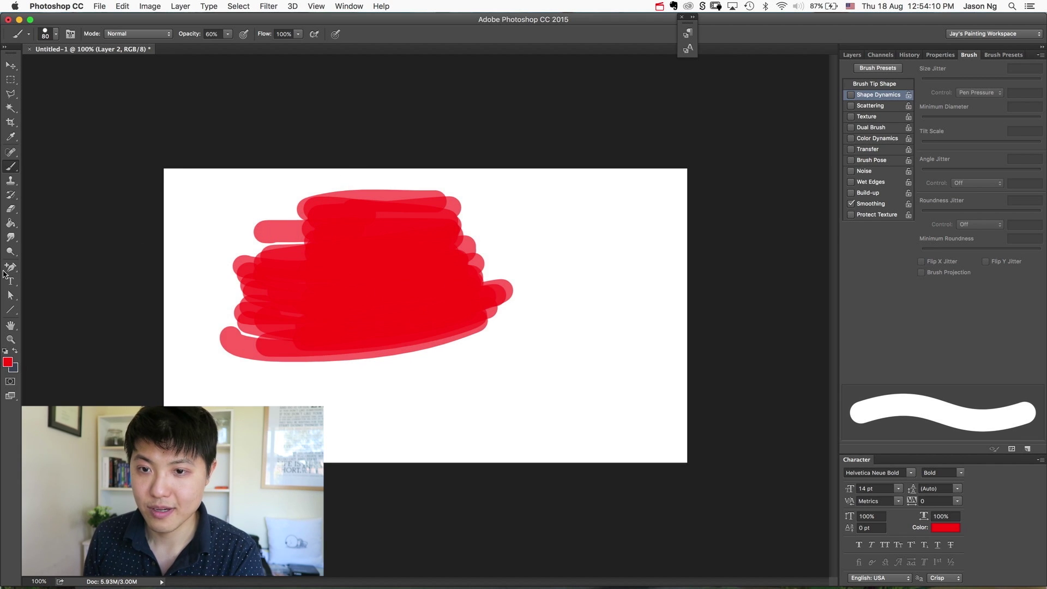
- Set the foreground colour to blue (#073cff) and paint a blue patch below the red one, overlapping its lower edge
click(8, 362)
click(535, 207)
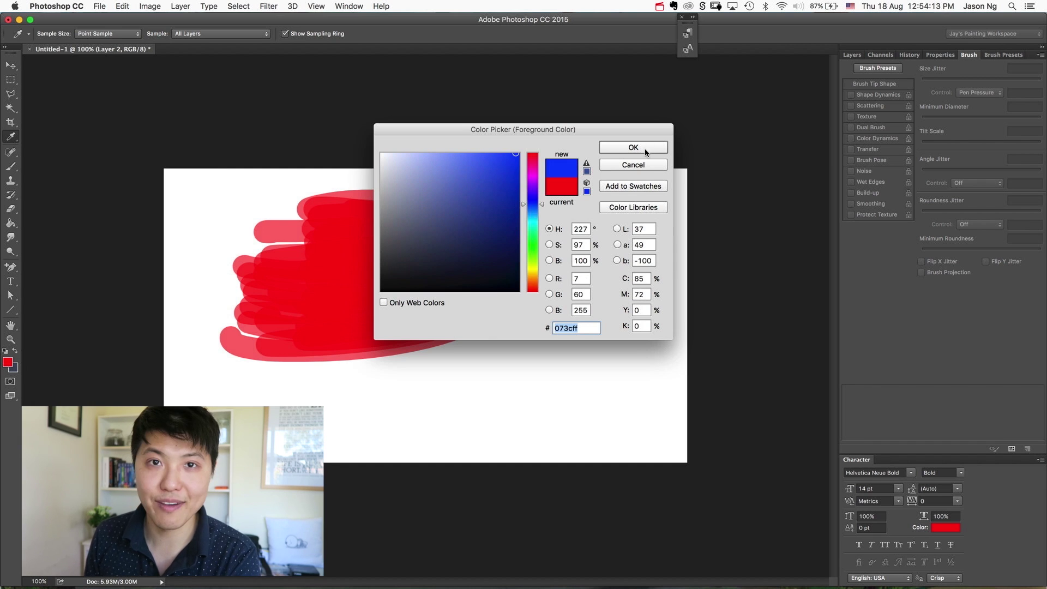
click(645, 148)
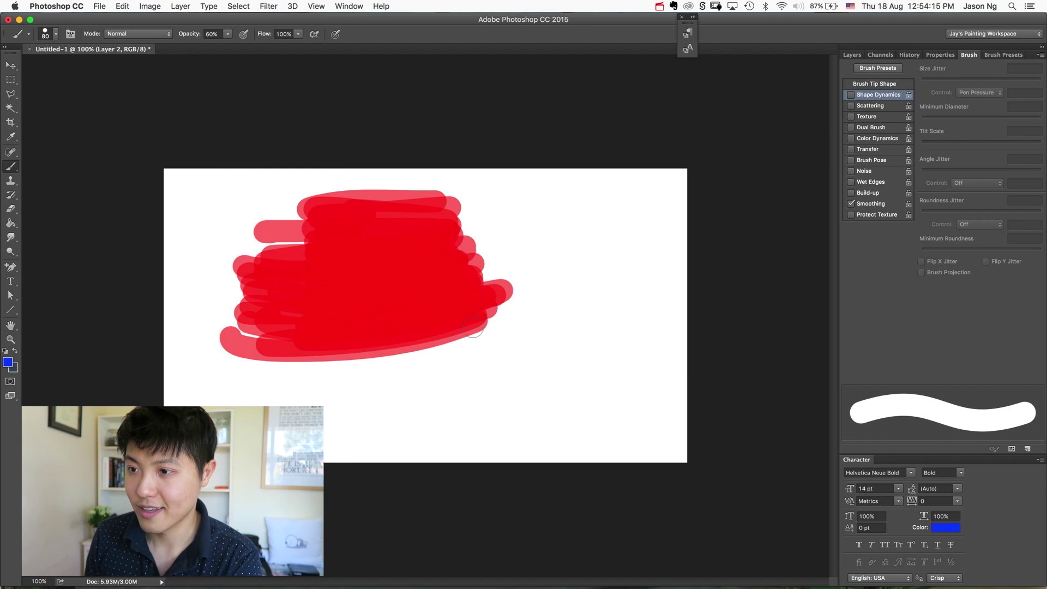
mouse_move(473, 327)
mouse_down()
mouse_move(297, 377)
mouse_move(497, 349)
mouse_move(292, 397)
mouse_move(473, 386)
mouse_move(281, 396)
mouse_move(272, 376)
mouse_move(409, 351)
mouse_move(419, 388)
mouse_move(480, 404)
mouse_move(338, 423)
mouse_up()
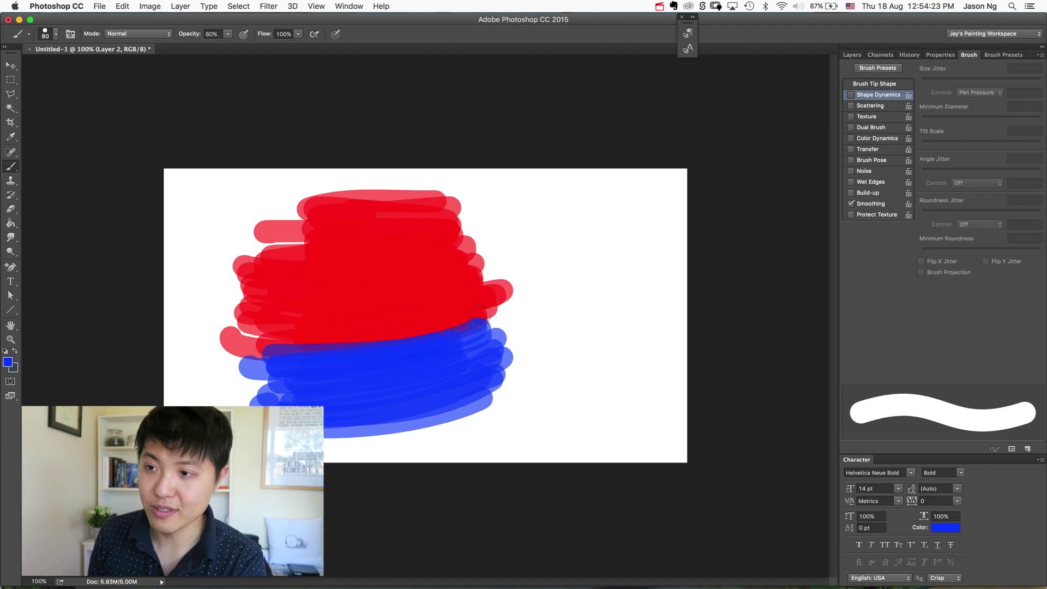
mouse_move(491, 308)
mouse_down()
mouse_move(348, 342)
mouse_move(256, 341)
mouse_up()
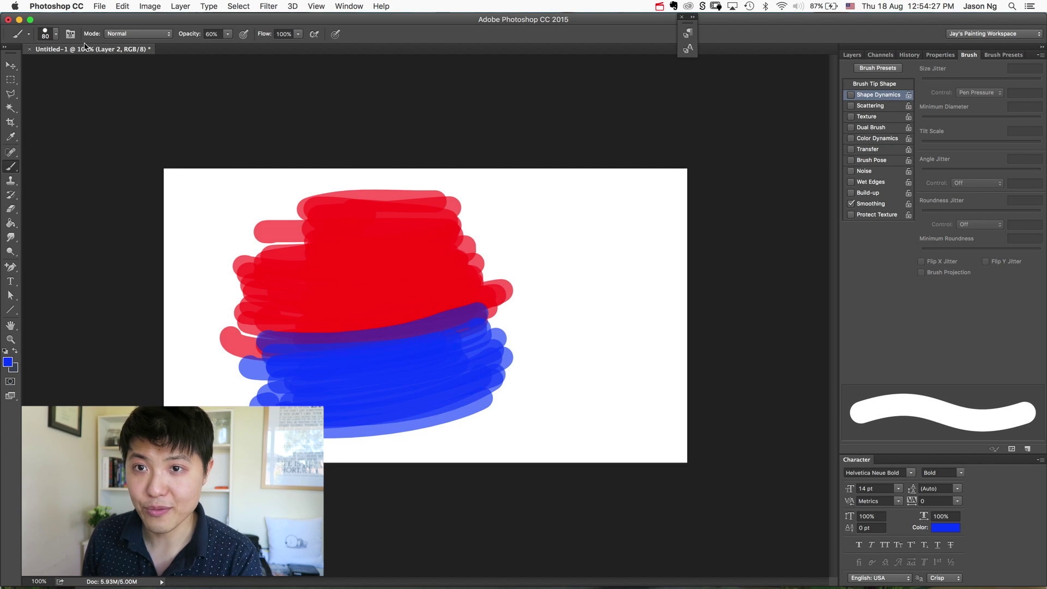
- Sample the purple where red and blue overlap and brush it over the lower edge of the red area
click(11, 137)
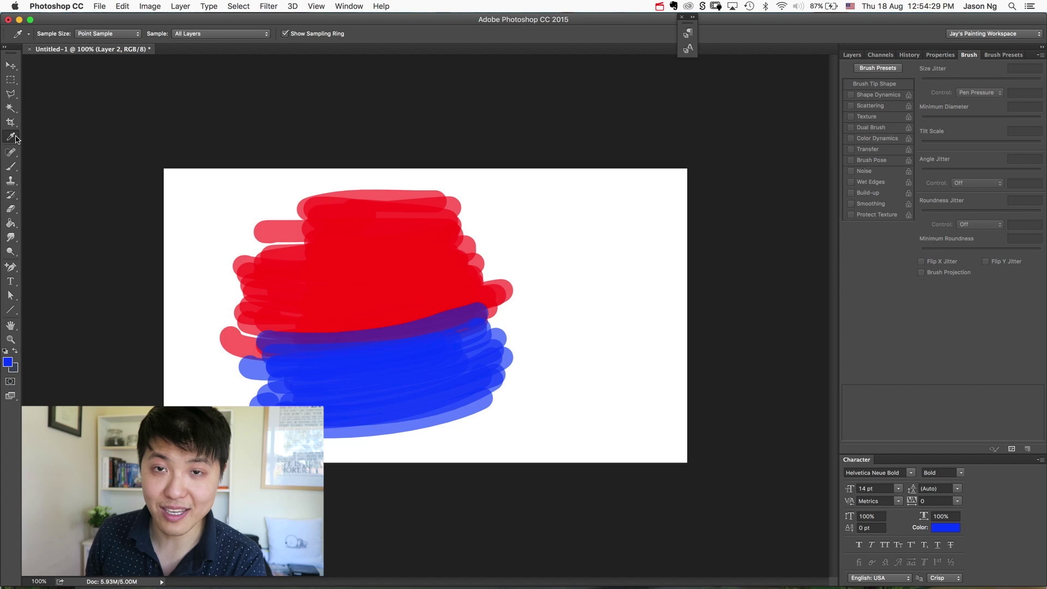
click(435, 323)
click(432, 327)
click(10, 166)
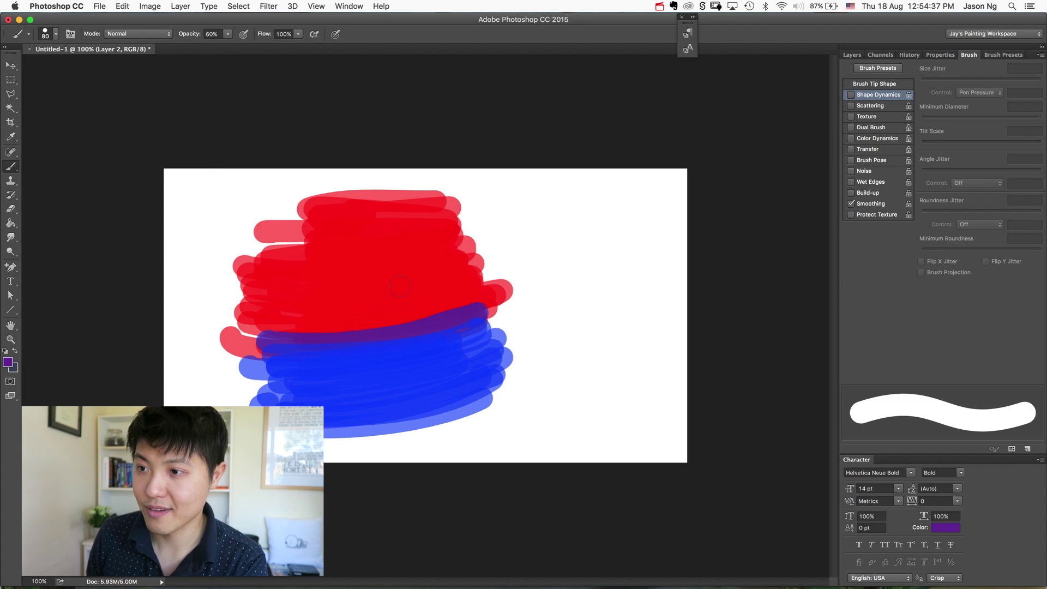
mouse_move(472, 303)
mouse_down()
mouse_move(363, 333)
mouse_move(316, 329)
mouse_move(390, 289)
mouse_up()
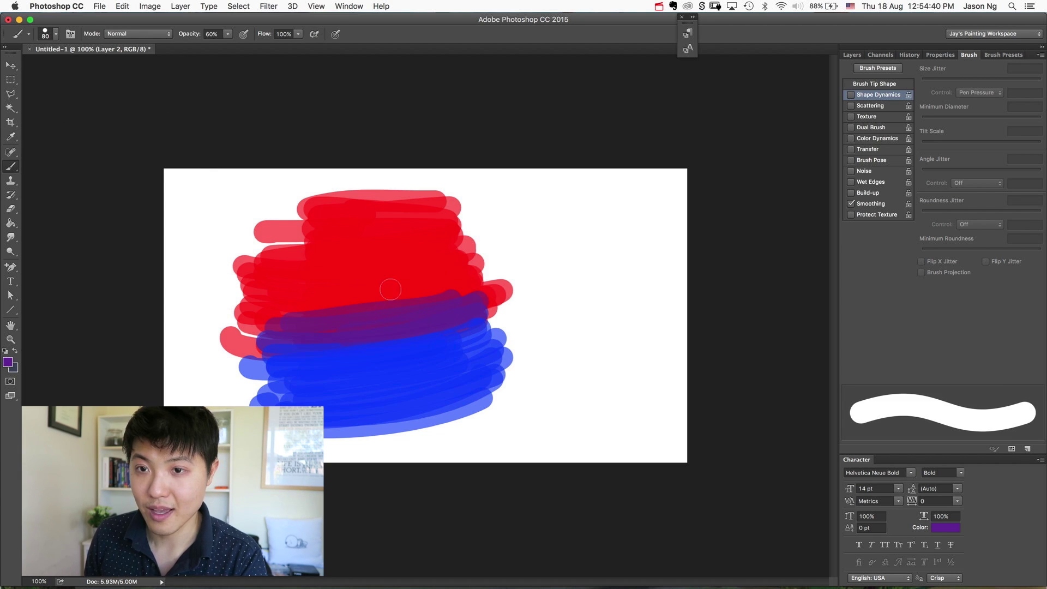
- Sample the magenta along the upper edge of the purple band and brush it further into the red
click(11, 136)
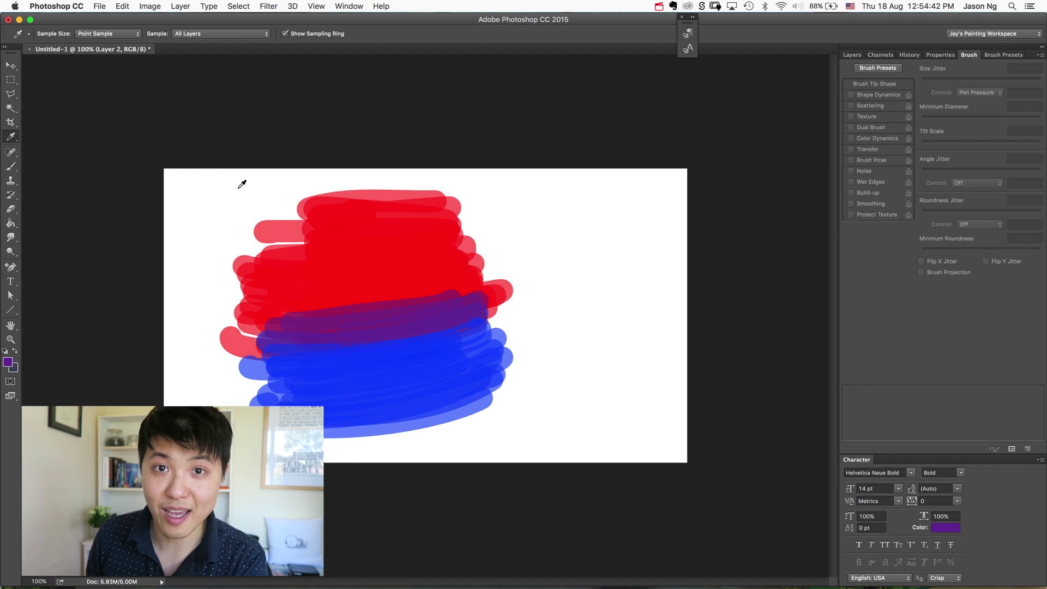
click(379, 300)
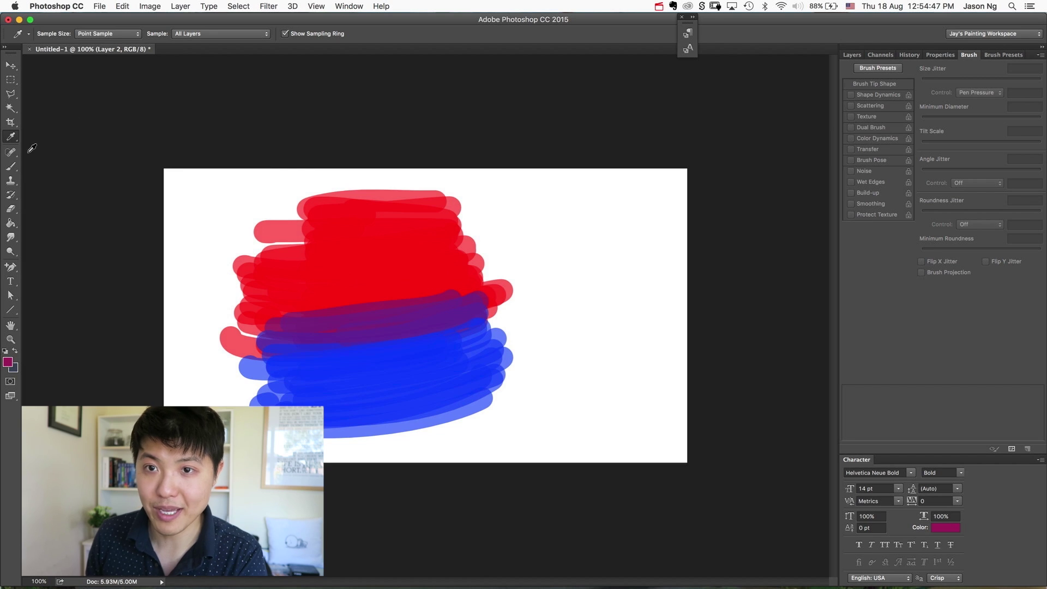
click(11, 167)
mouse_move(445, 309)
mouse_down()
mouse_move(303, 314)
mouse_move(440, 282)
mouse_move(329, 296)
mouse_move(365, 273)
mouse_up()
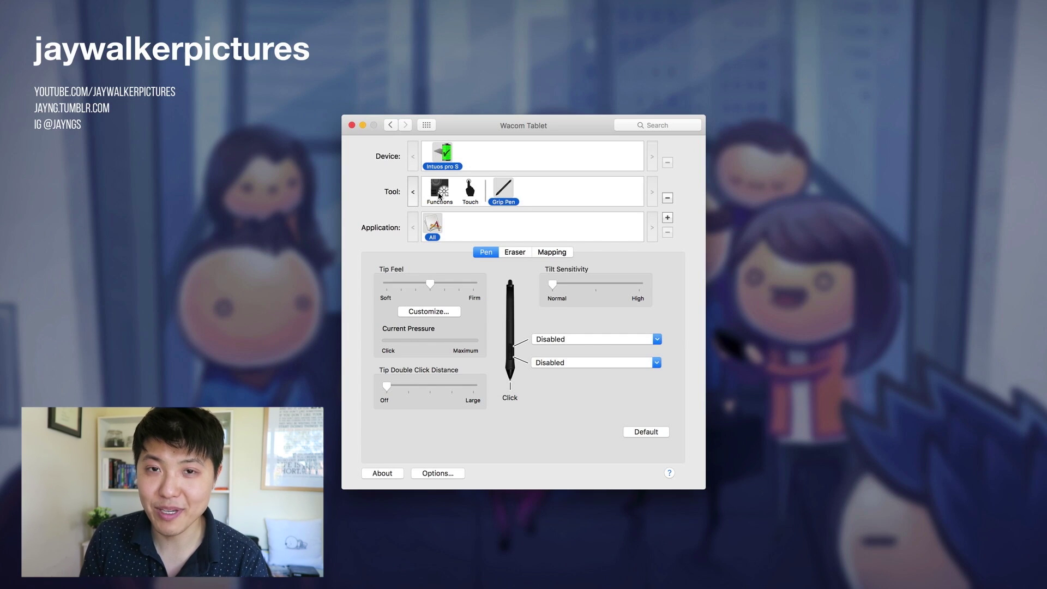
- In the Wacom Tablet settings, show the Functions ExpressKeys and inspect the actions available for the key below the touch ring
click(440, 195)
click(651, 343)
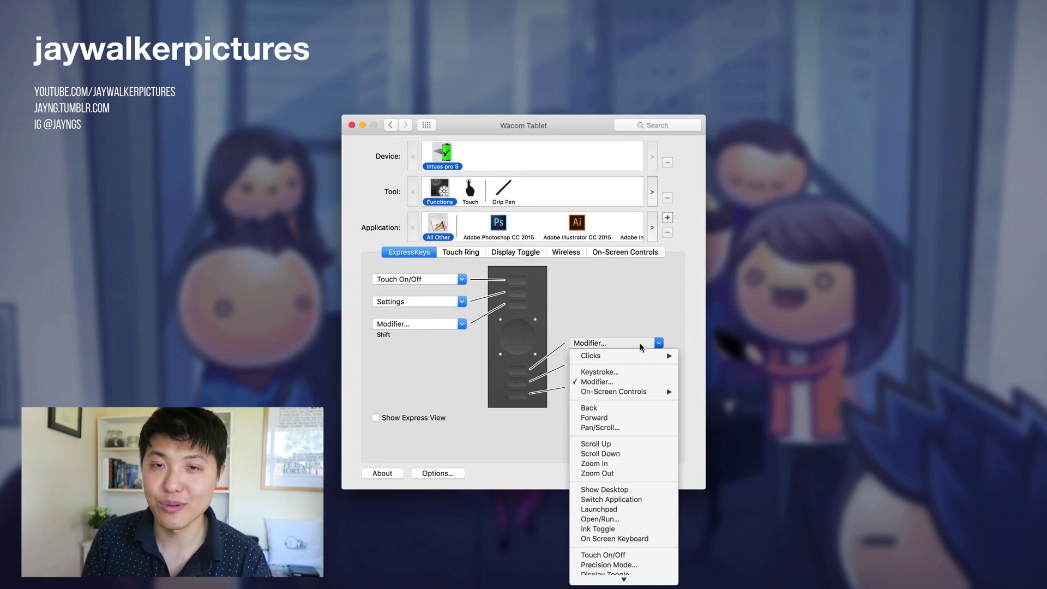
click(621, 387)
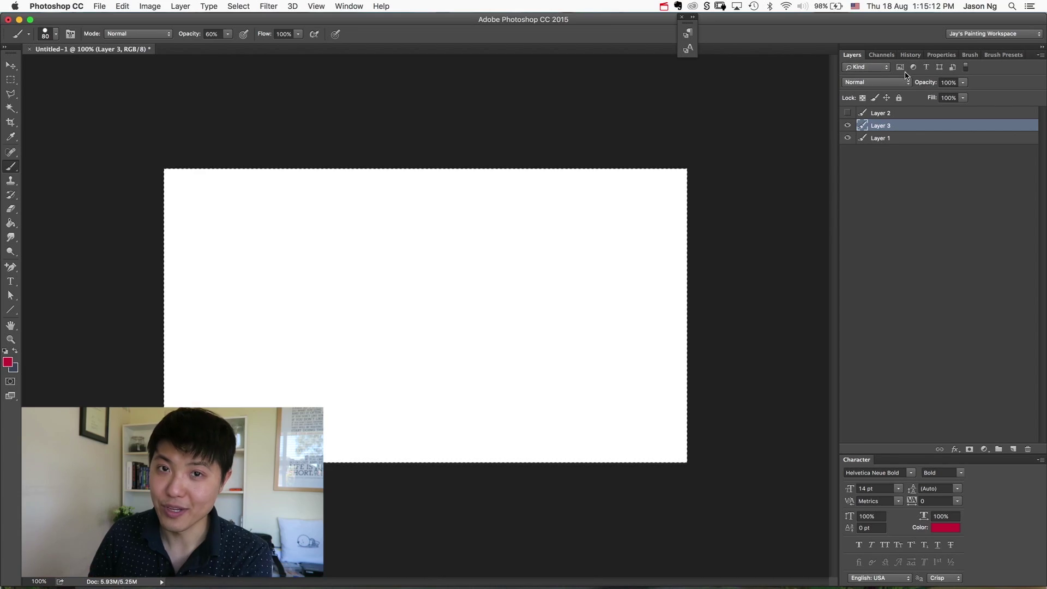
- Enable the brush's Shape Dynamics with size controlled by Pen Pressure and paint tapered test strokes across the canvas
click(969, 56)
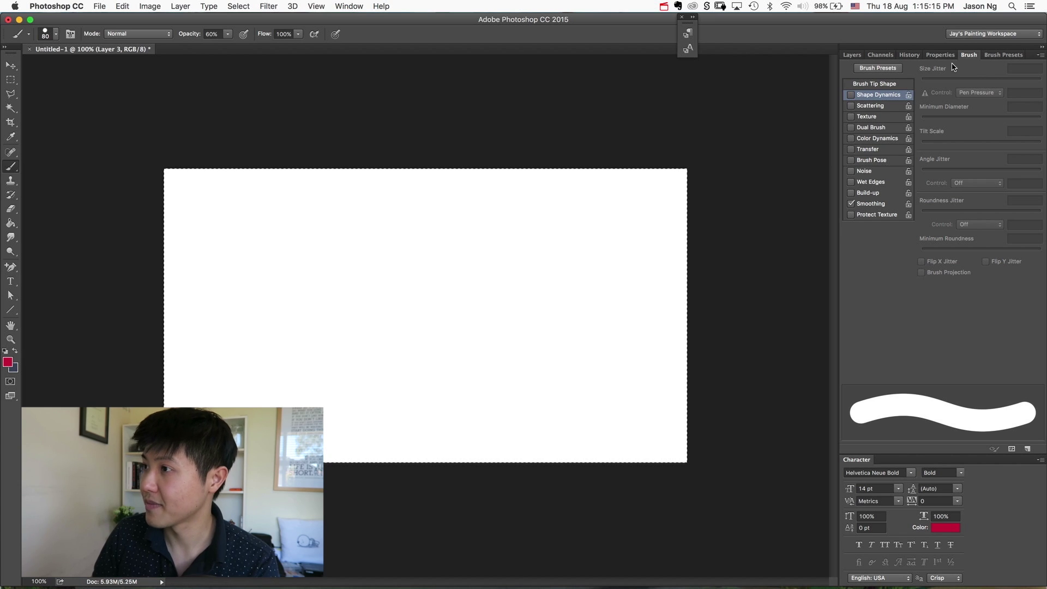
click(883, 96)
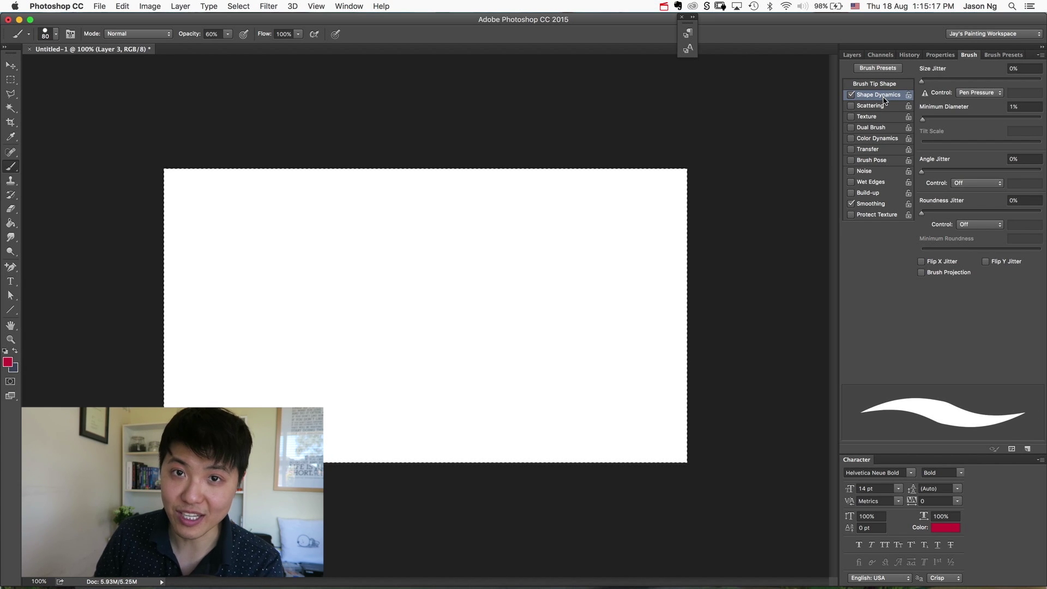
click(990, 93)
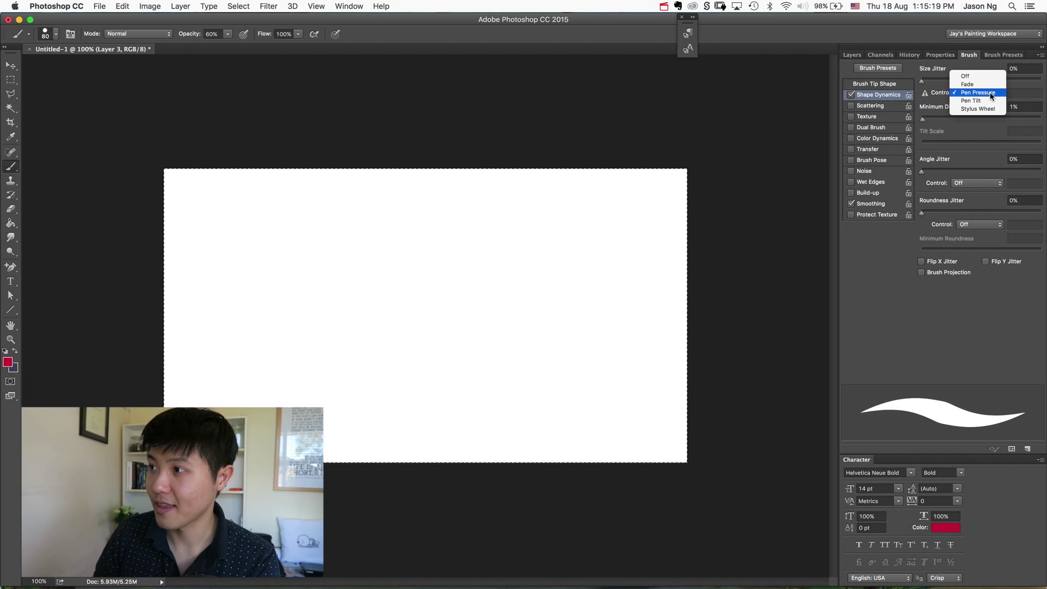
click(983, 92)
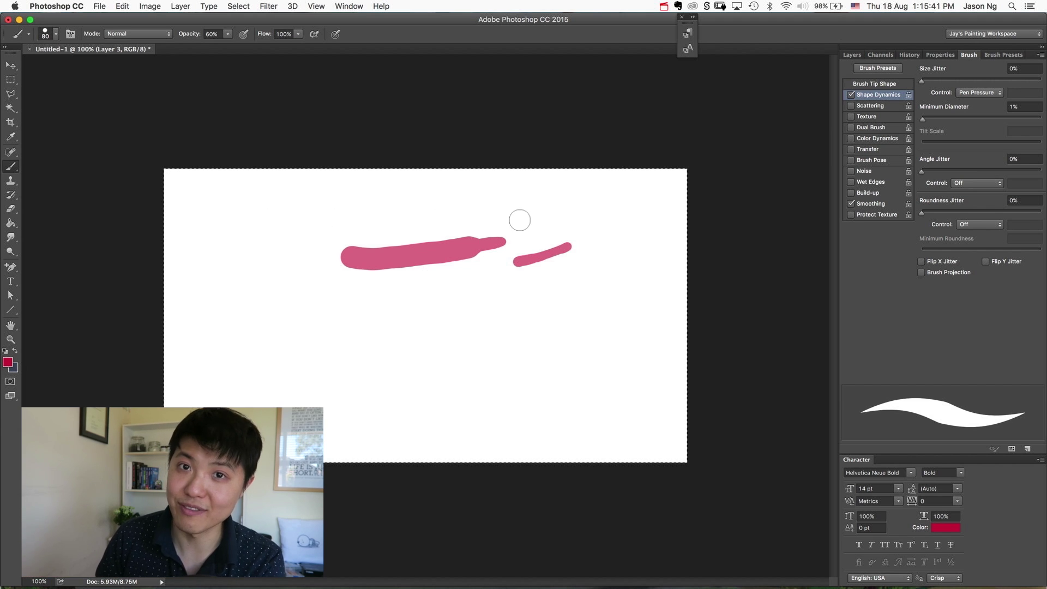
drag(491, 276, 216, 296)
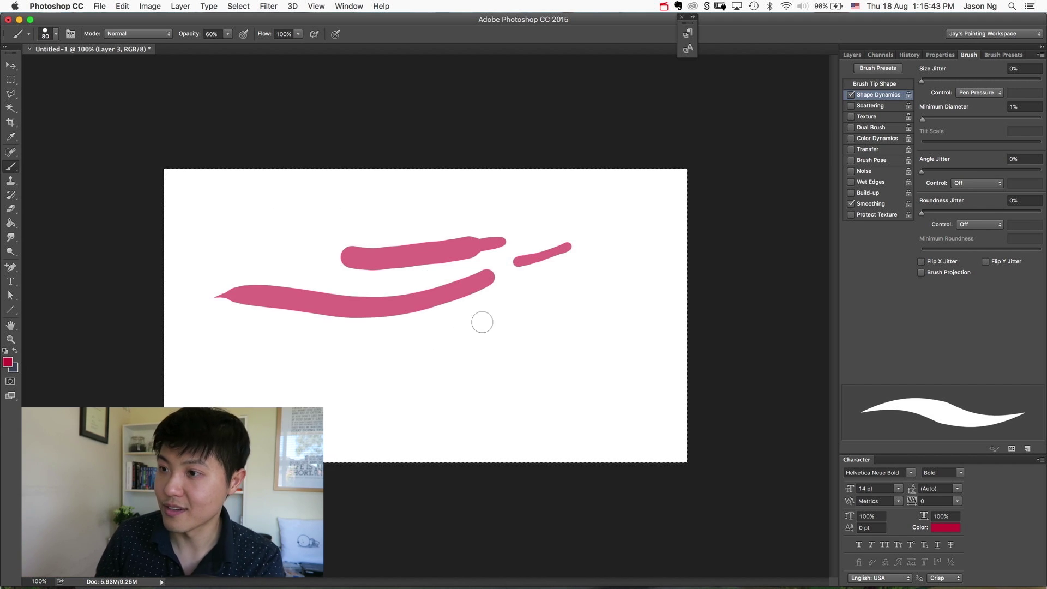
drag(484, 319, 408, 356)
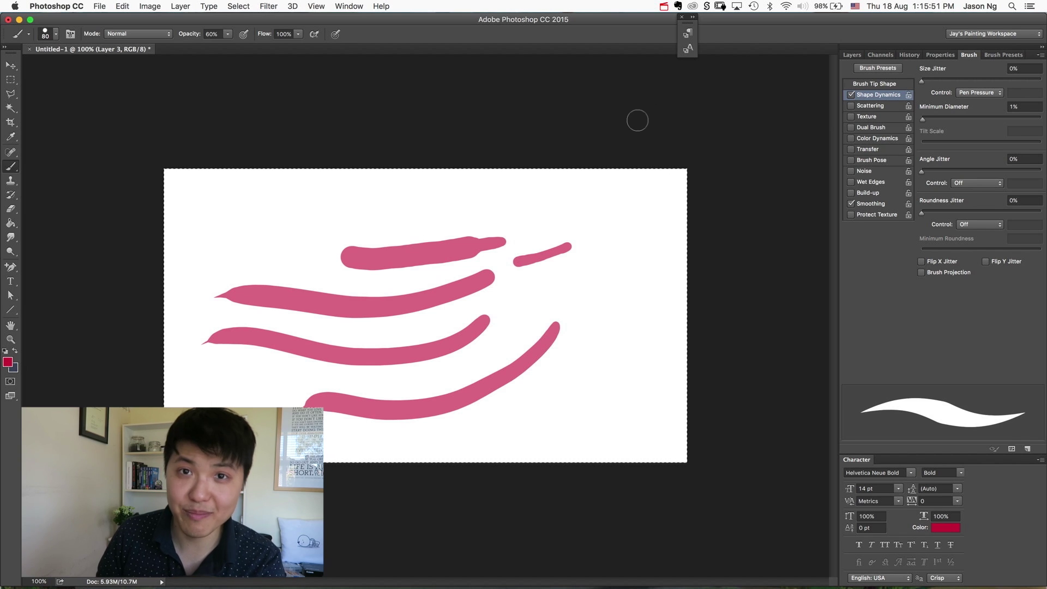
- Turn off Shape Dynamics and paint uniform-width test strokes for comparison
click(851, 95)
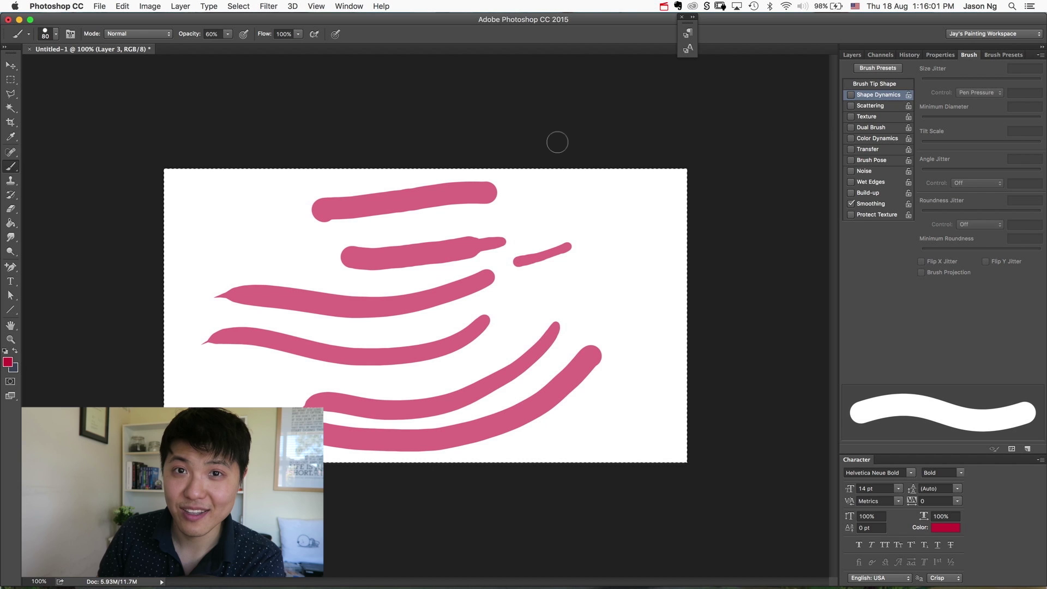
click(495, 218)
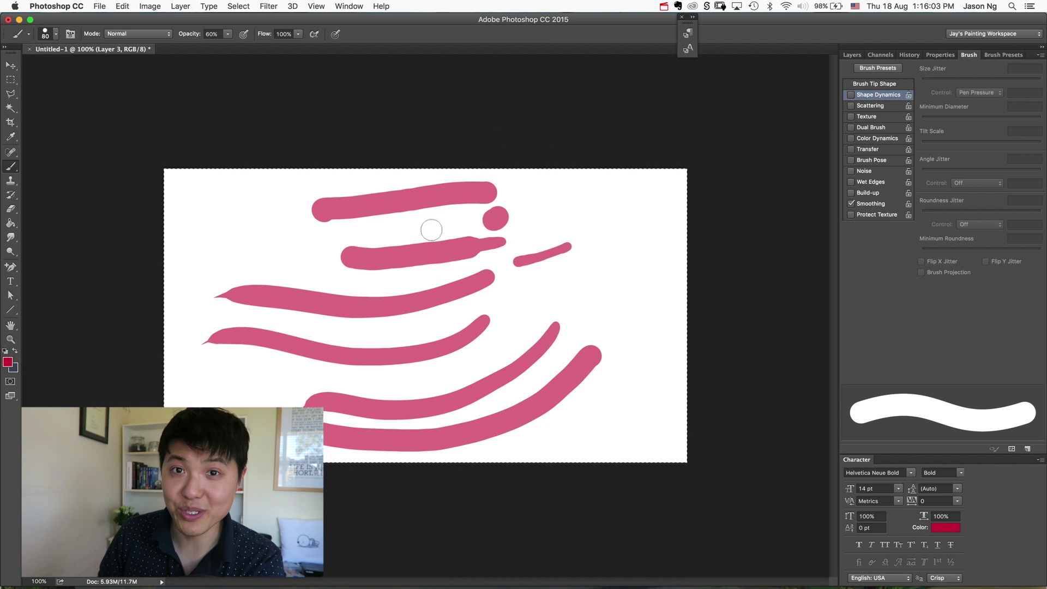
drag(432, 229, 347, 248)
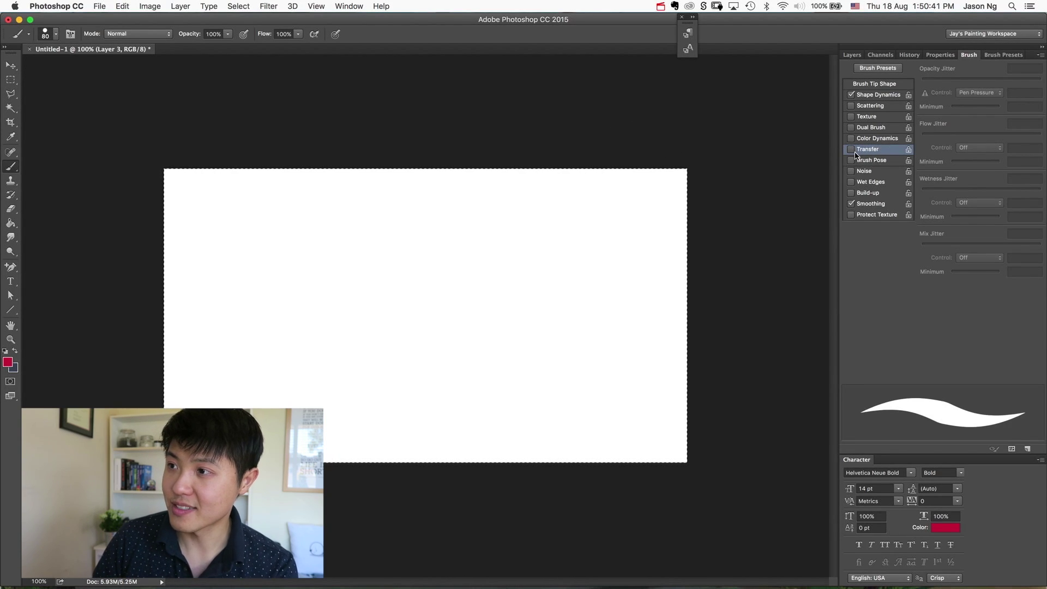
- Enable the brush's Transfer option with opacity controlled by Pen Pressure and paint a test stroke from light to heavy pressure
click(852, 151)
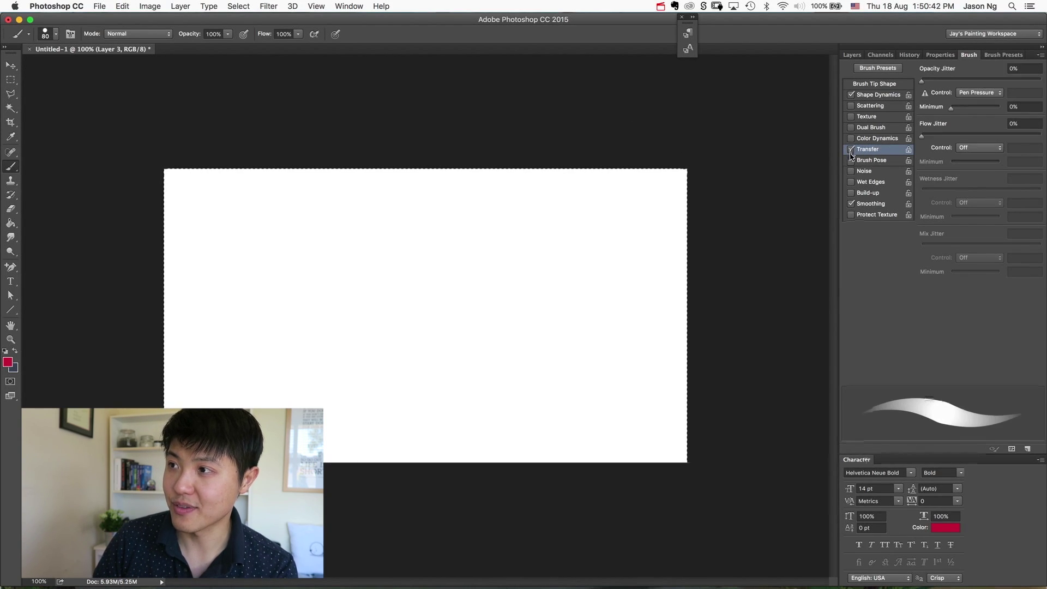
click(981, 93)
click(981, 93)
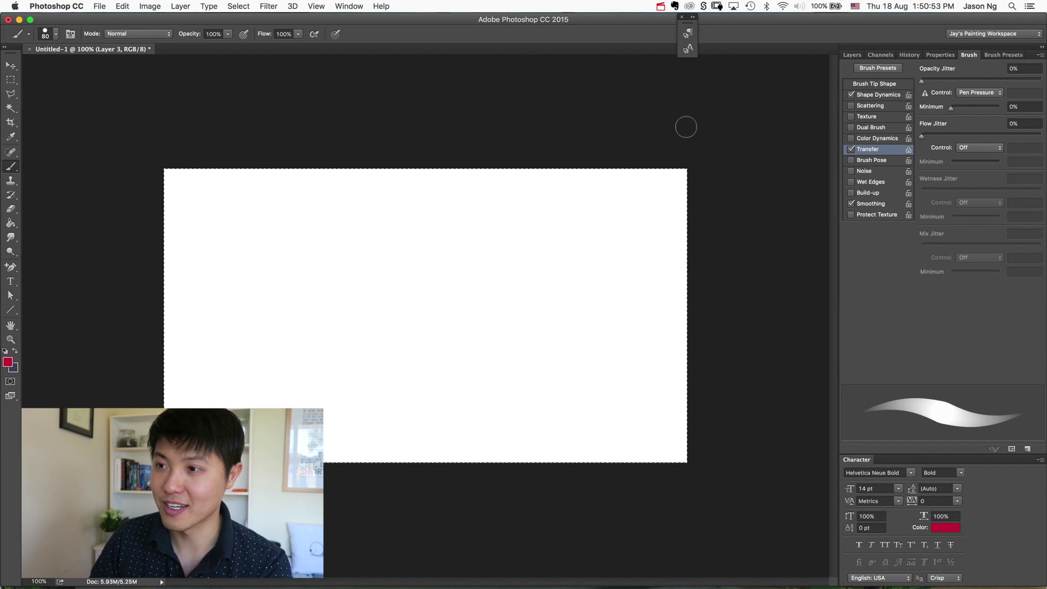
drag(539, 259, 397, 293)
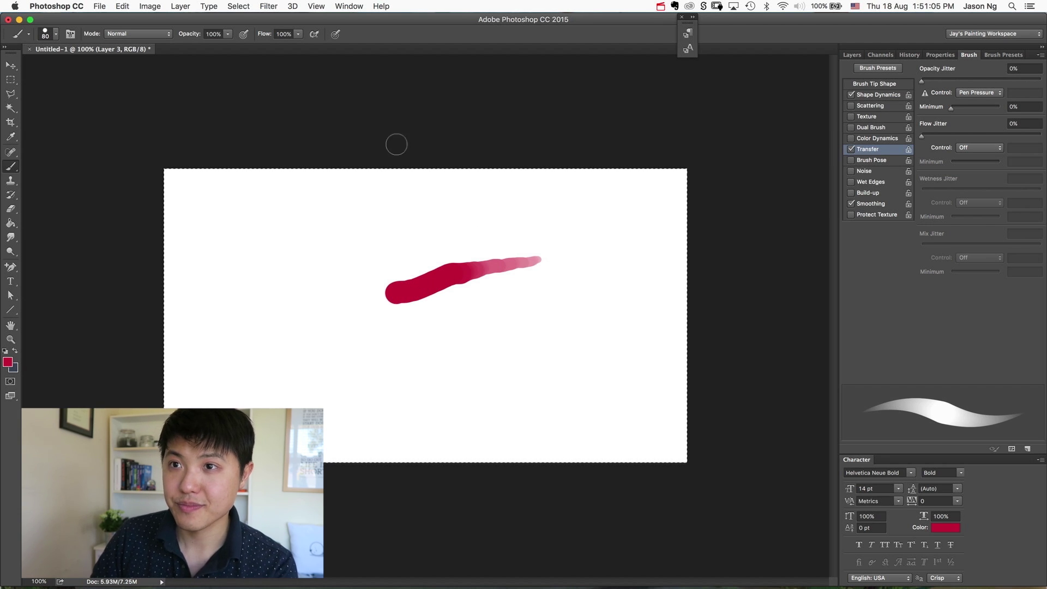
- Set the brush opacity to 53% and paint a second pressure-varied stroke below the first
click(227, 35)
drag(202, 45, 205, 48)
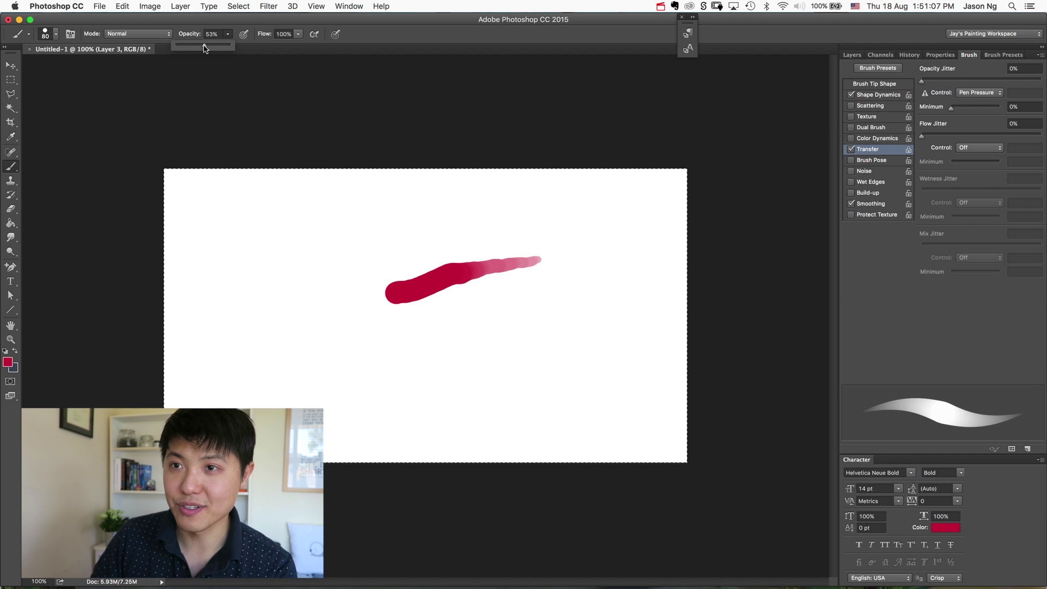
click(568, 322)
drag(573, 323, 446, 366)
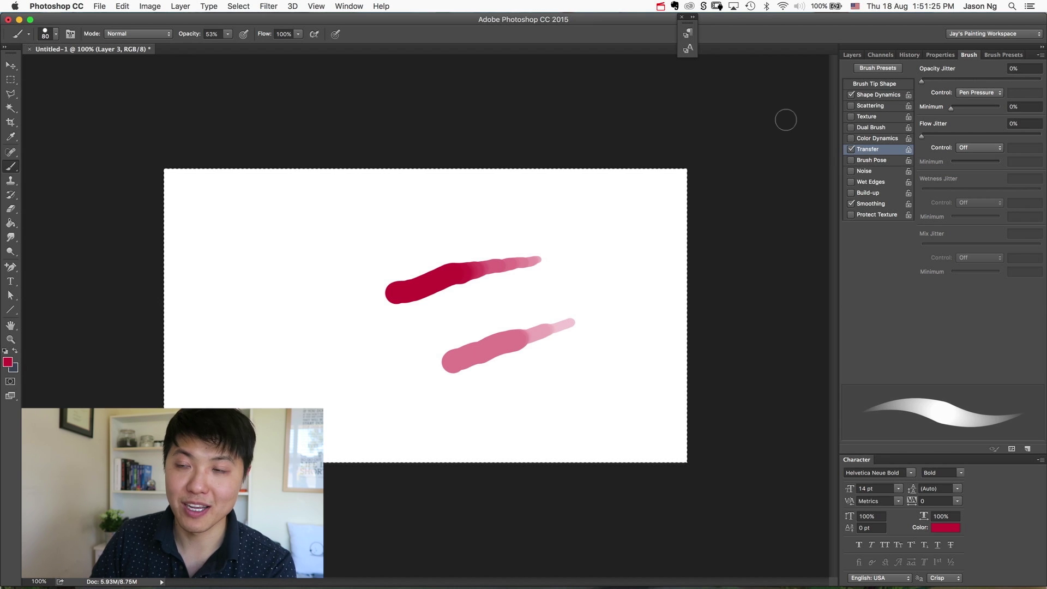
- Set the brush opacity to 100% and paint several curved strokes around the existing ones
click(227, 34)
drag(410, 229, 380, 242)
key(0)
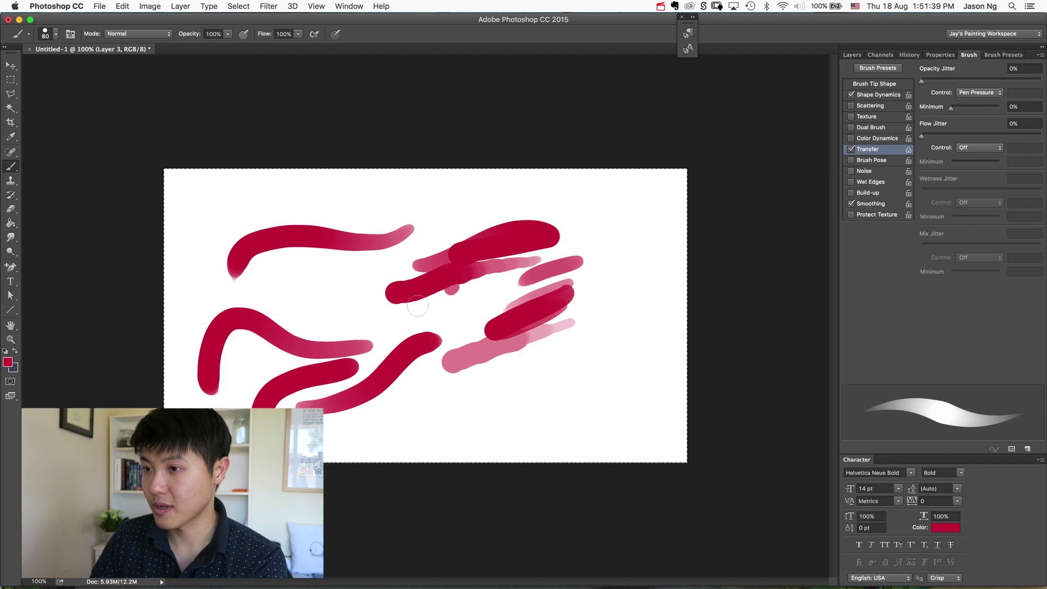
- Turn off Transfer and Shape Dynamics and paint short solid strokes on the right part of the canvas
click(851, 149)
click(852, 95)
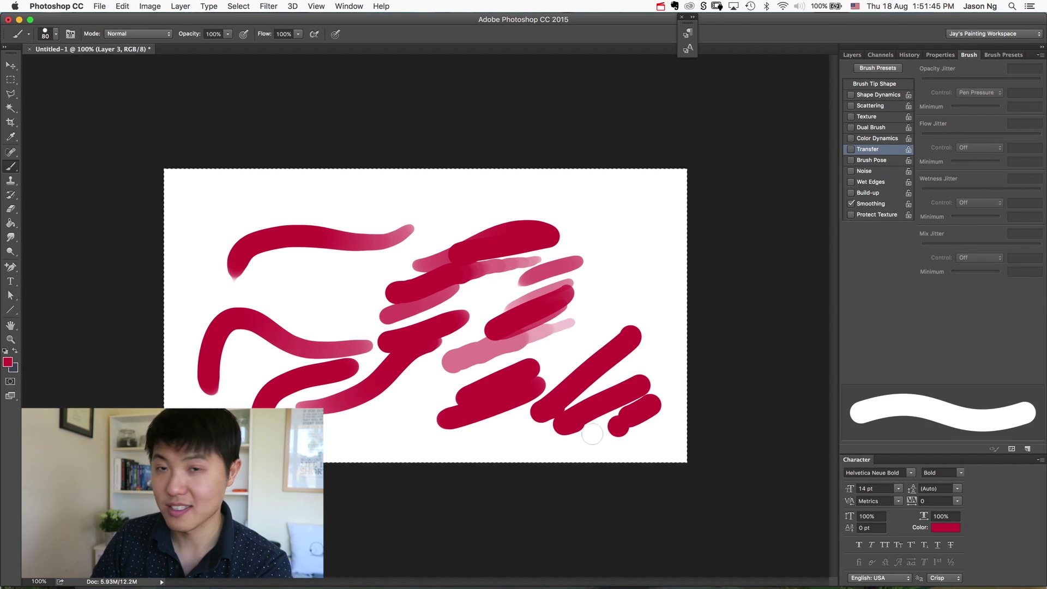
drag(623, 221, 584, 252)
drag(641, 247, 588, 281)
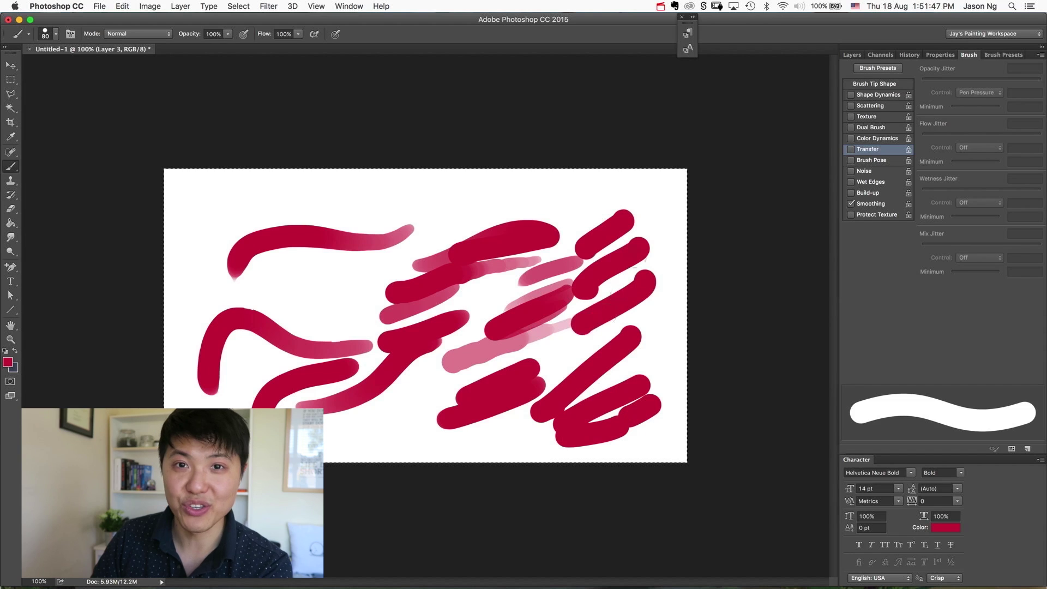